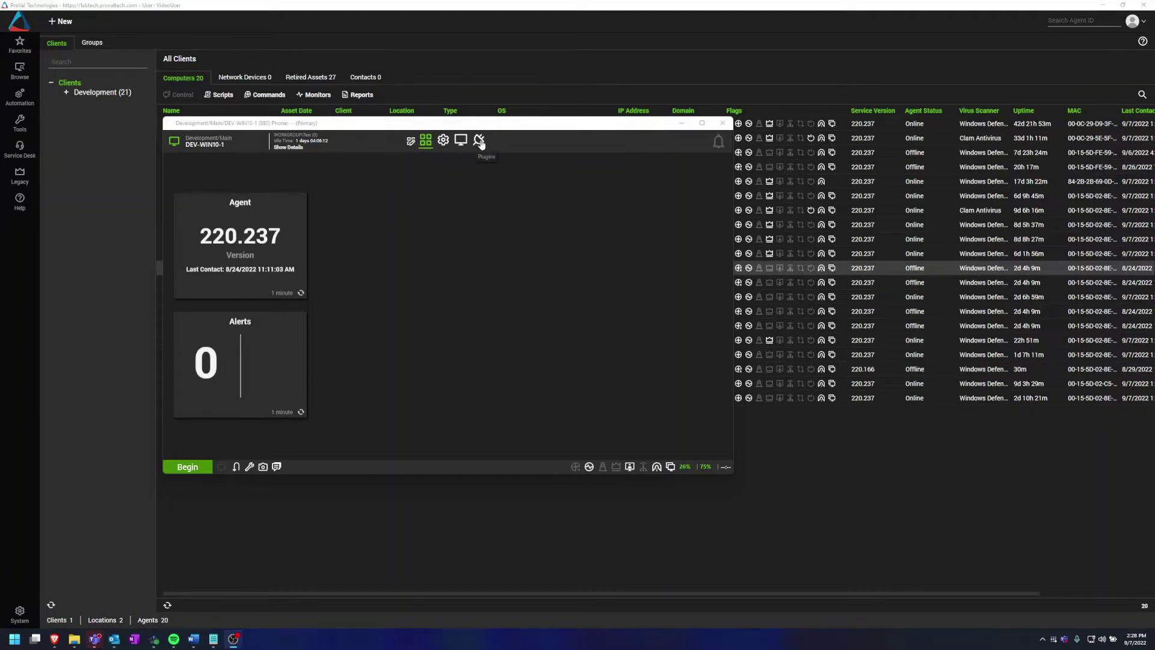
Step: Swap the Agent and Alerts tiles, then view the Automation workspace and return to My Dashboard
mouse_move(275, 243)
mouse_down()
mouse_move(265, 361)
mouse_move(270, 248)
mouse_up()
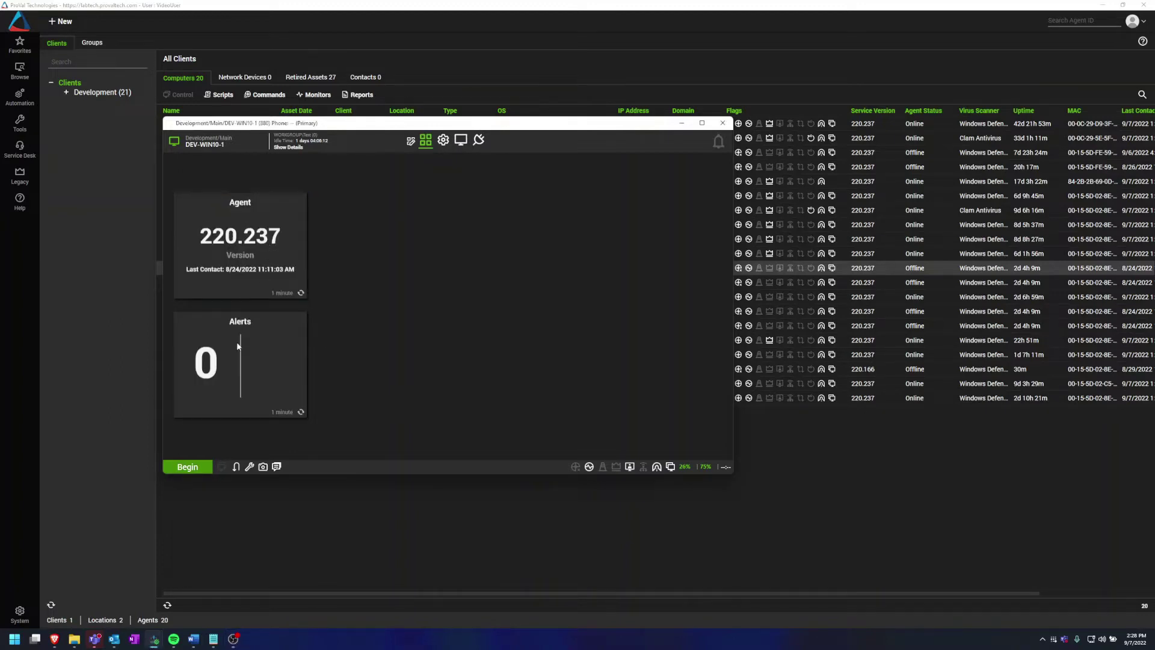
click(443, 142)
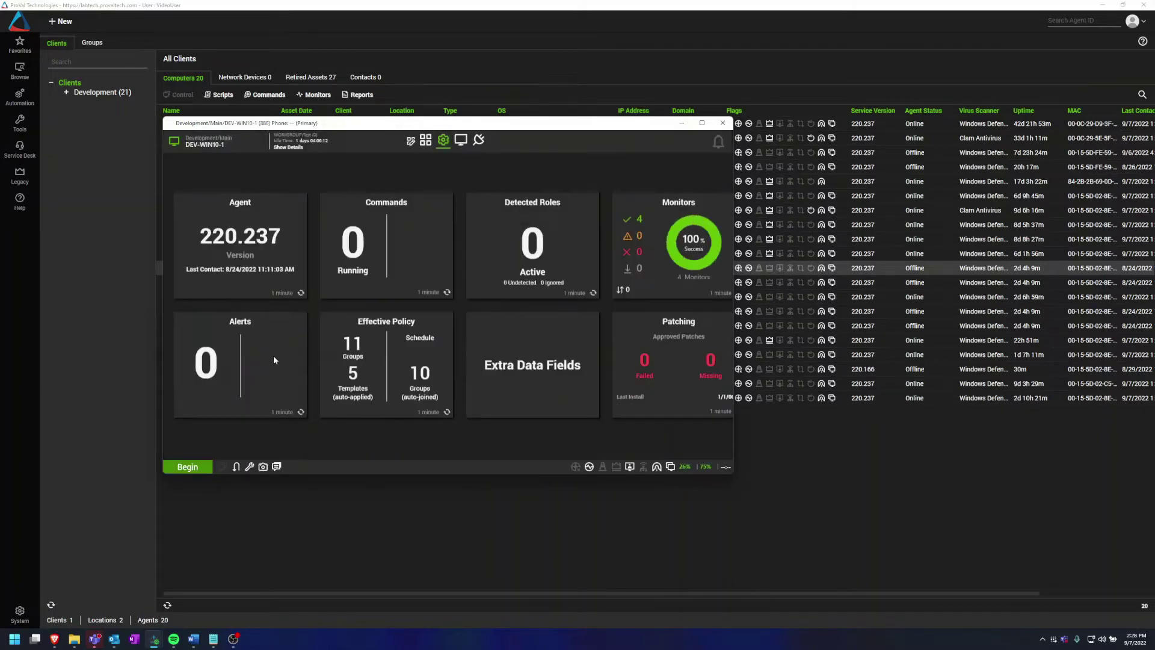
click(426, 140)
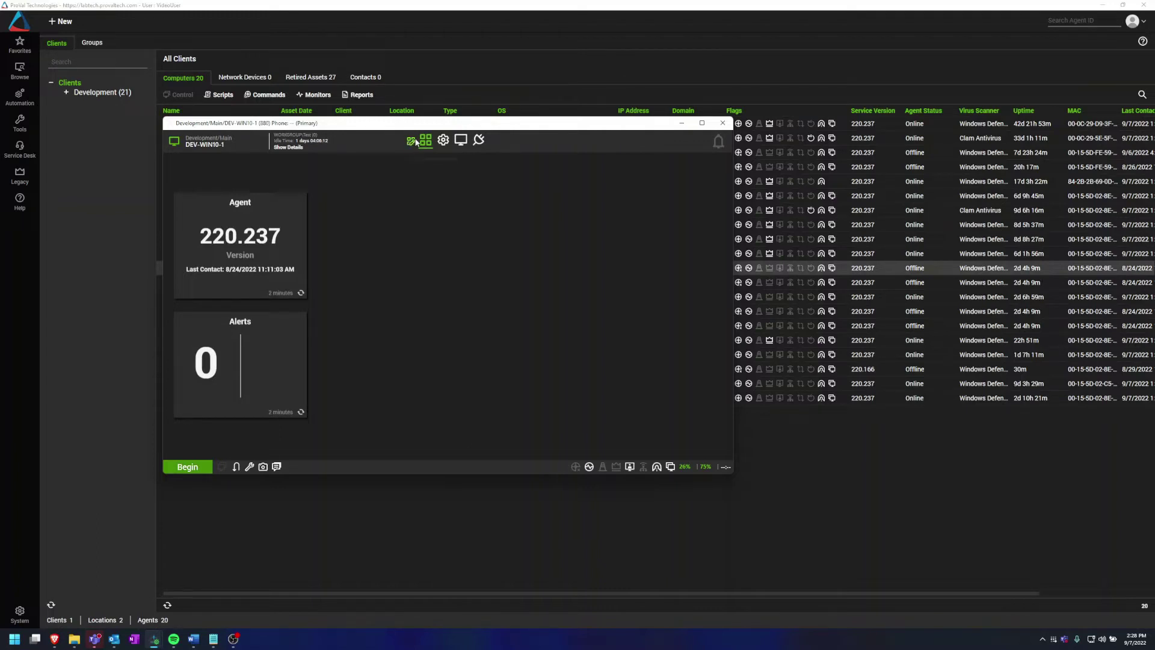
Step: Open Workspace Settings for My Dashboard, keeping its grid icon and name
click(415, 142)
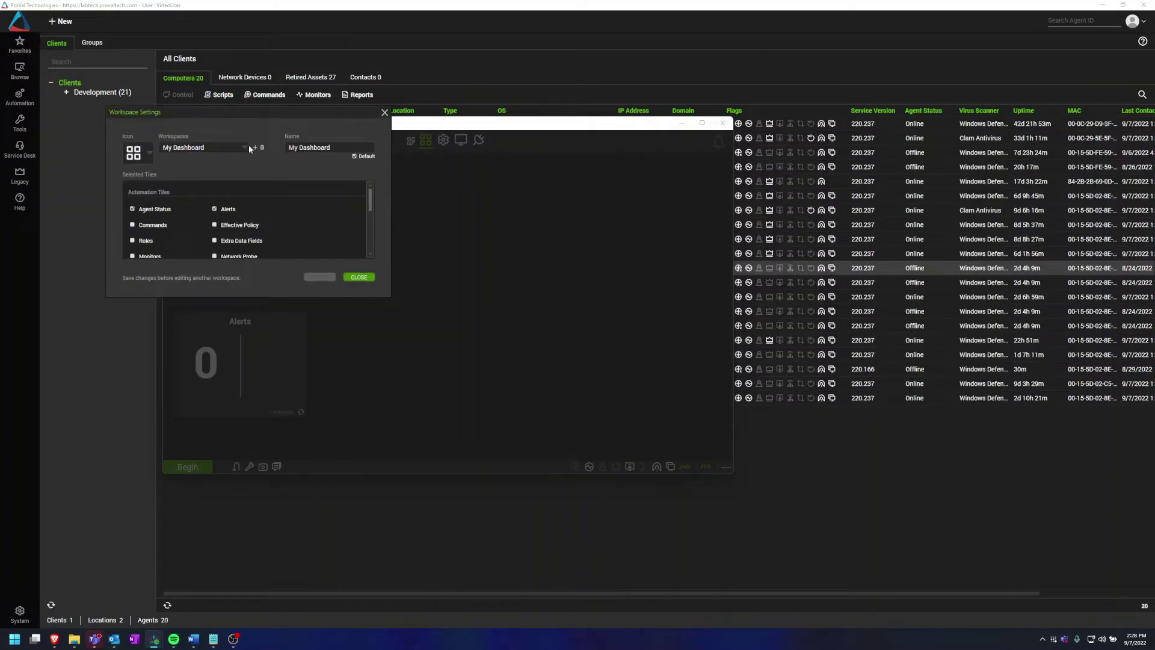
click(149, 154)
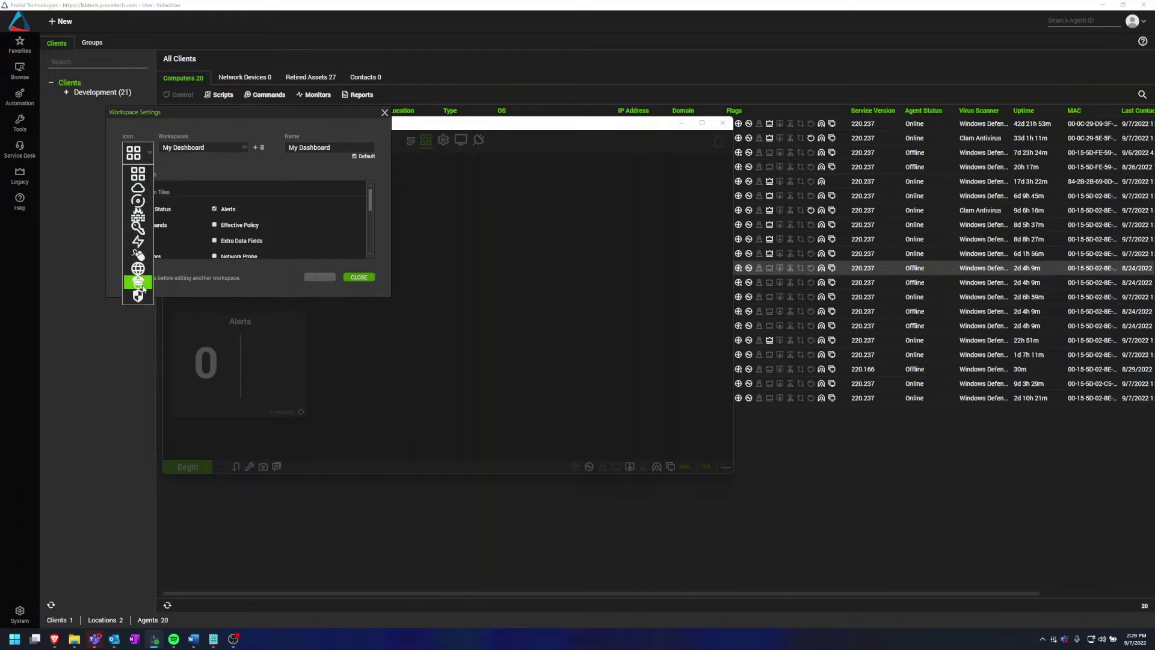
click(235, 176)
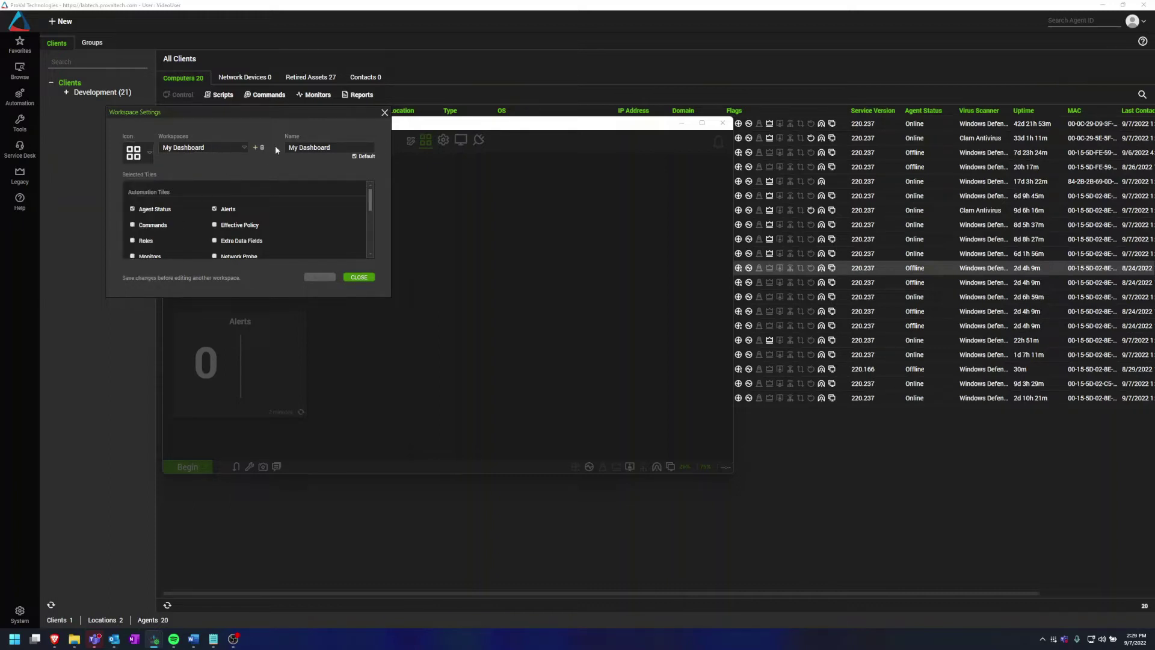
click(334, 147)
mouse_move(370, 201)
mouse_down()
mouse_move(374, 247)
mouse_move(379, 183)
mouse_up()
scroll(328, 213, down, 1)
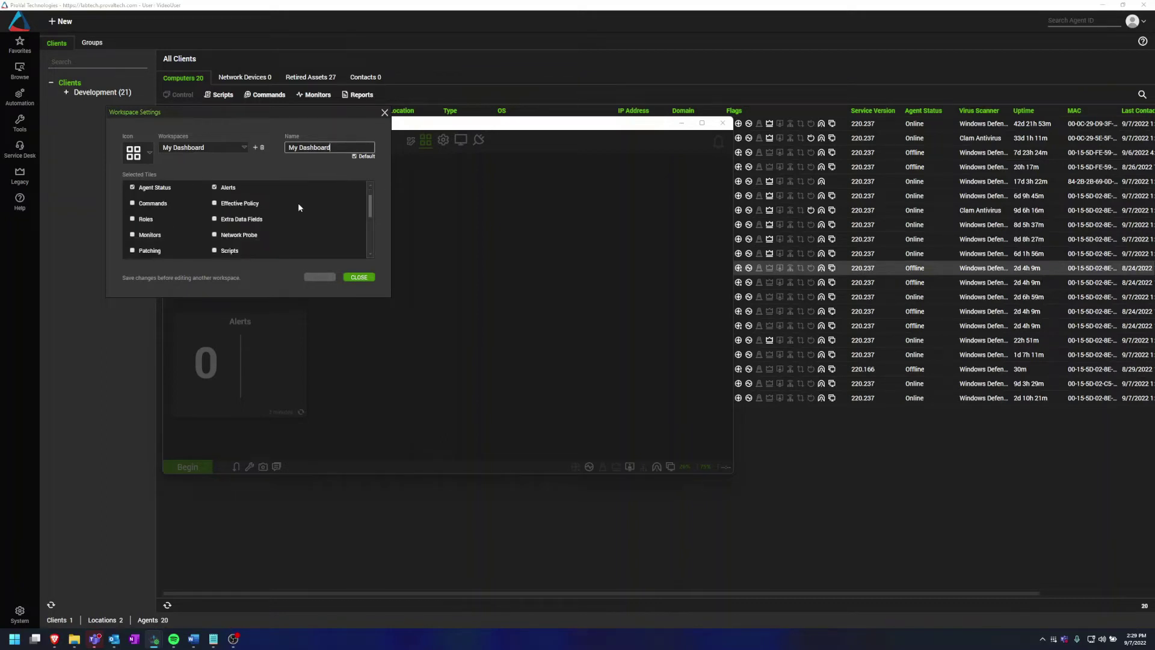
Step: Tick the Commands, Effective Policy, Roles and Extra Data Fields tiles and save
click(128, 204)
click(215, 204)
click(133, 220)
click(215, 220)
click(306, 277)
click(361, 278)
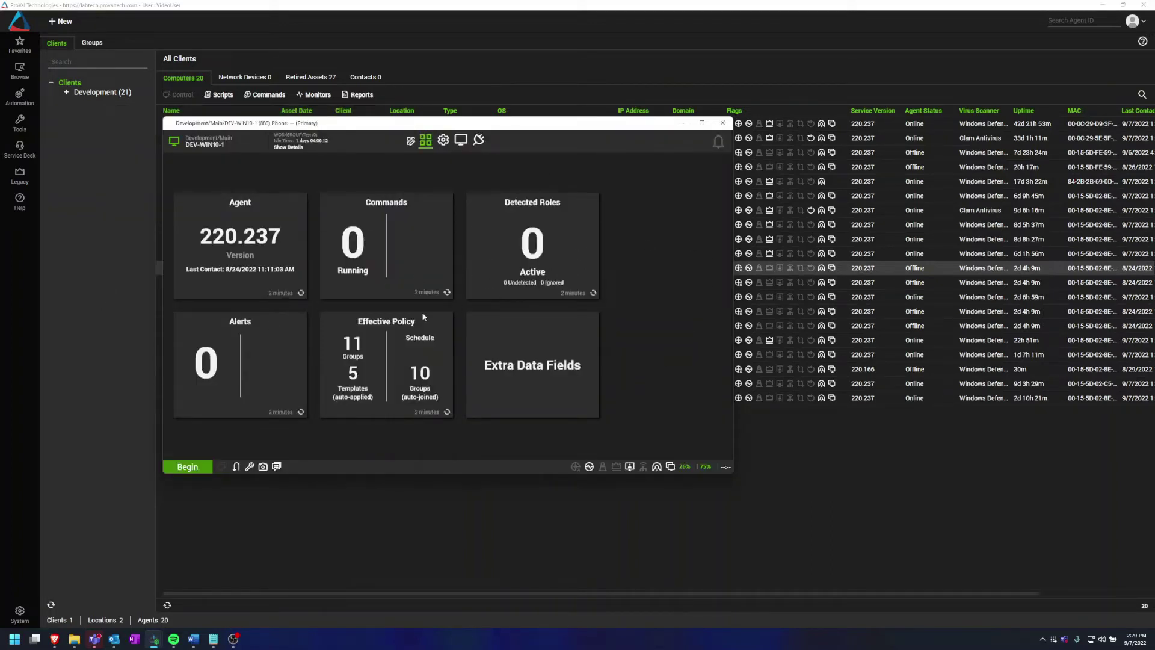
Step: Drag Effective Policy to top-left, then Detected Roles and Commands; the order survives switching to Automation and back
drag(423, 316, 421, 240)
drag(532, 240, 253, 361)
drag(385, 361, 376, 259)
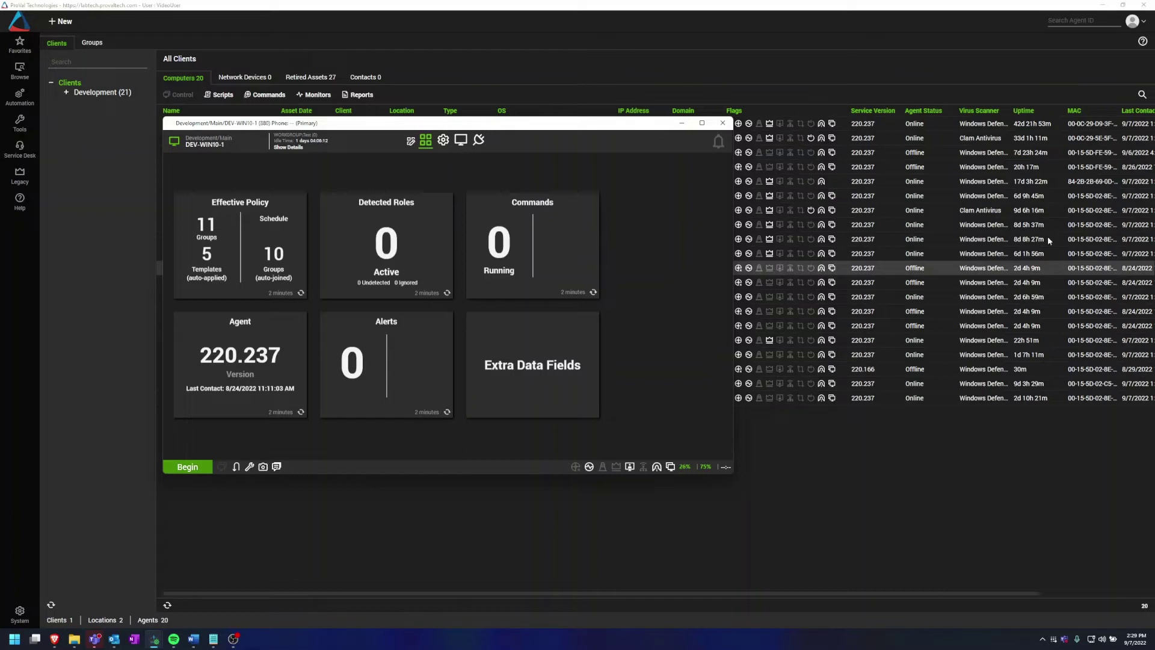
click(440, 143)
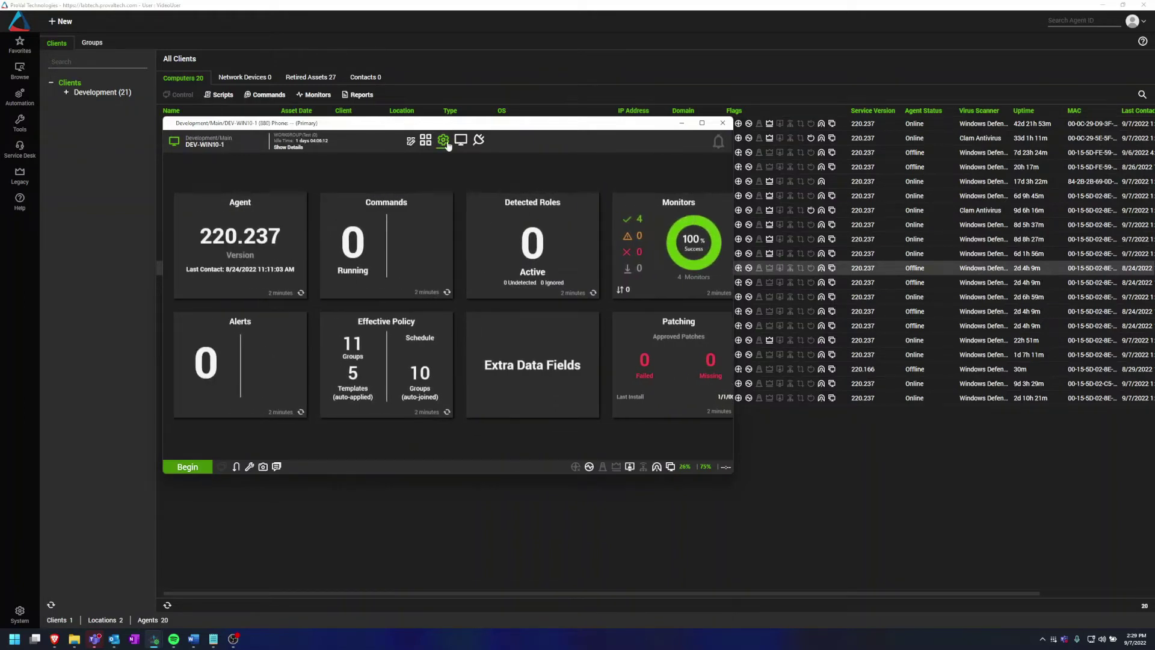
click(425, 141)
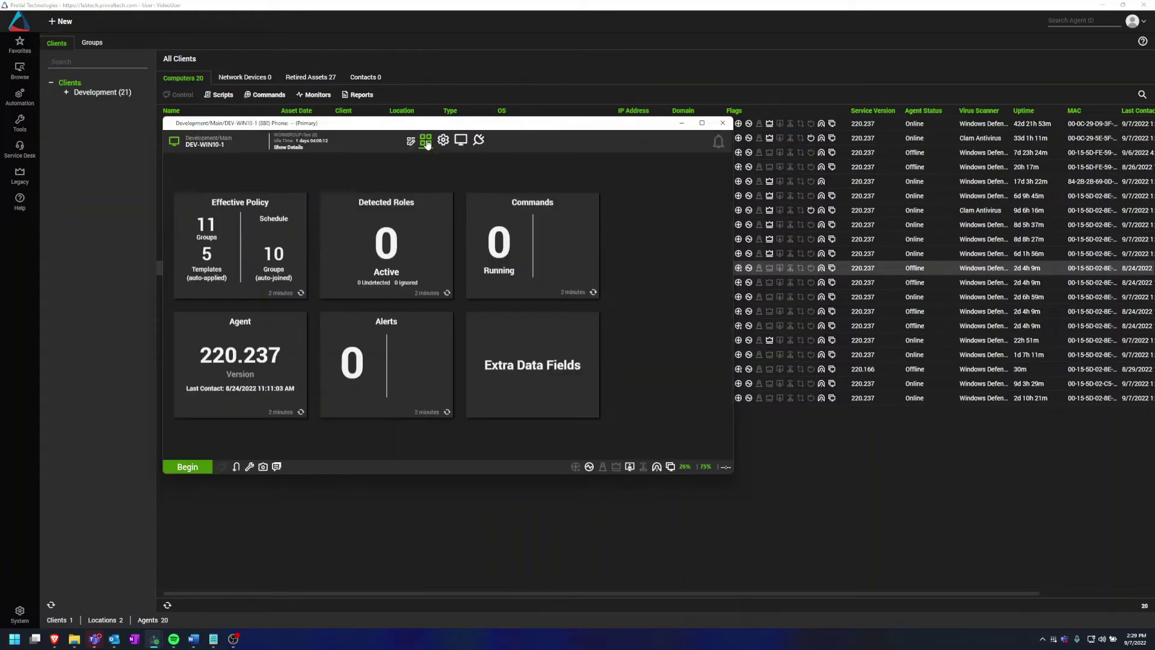
Step: Untick the Roles, Effective Policy and Extra Data Fields tiles in Workspace Settings and save
click(409, 146)
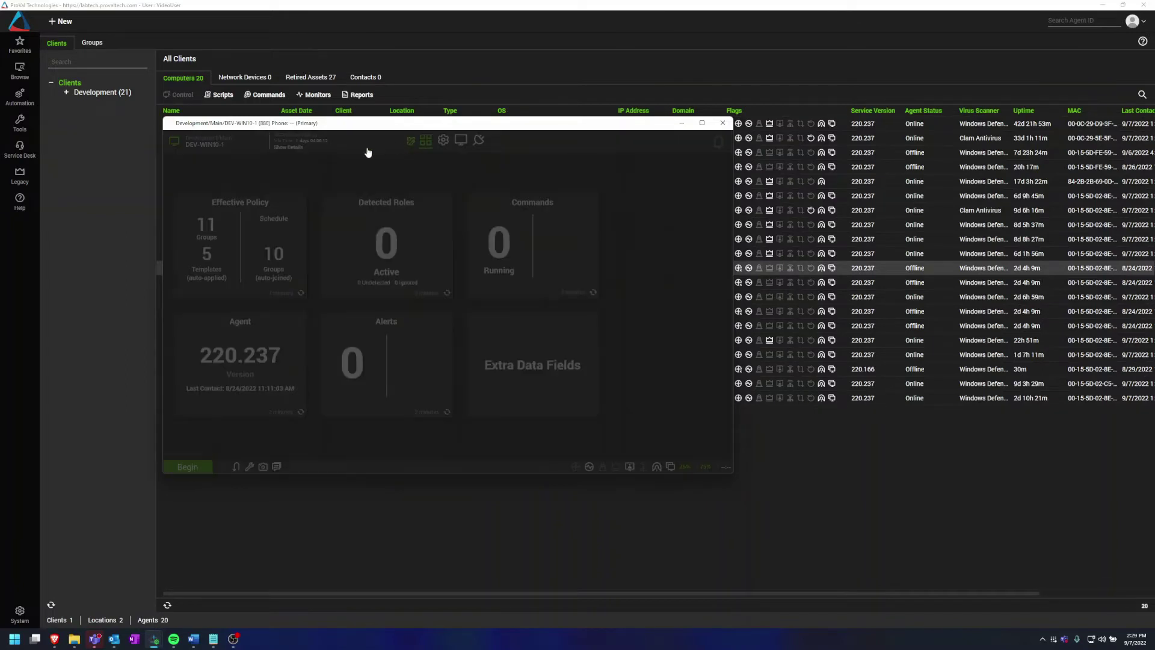
click(145, 253)
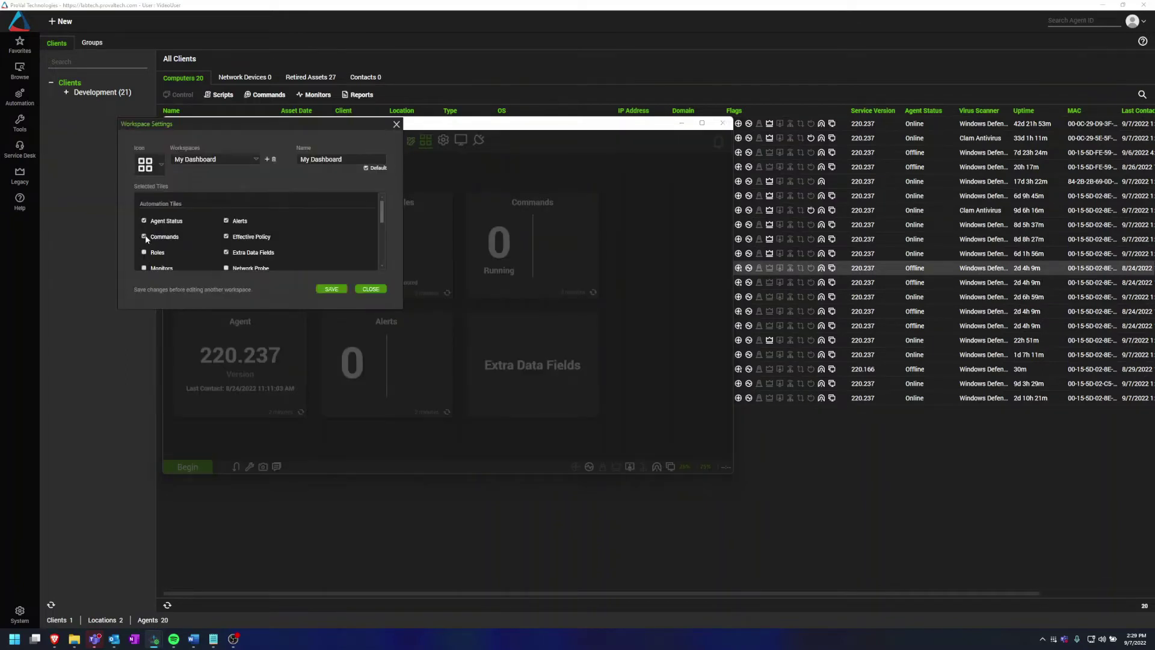
click(226, 252)
click(227, 237)
click(325, 290)
click(371, 290)
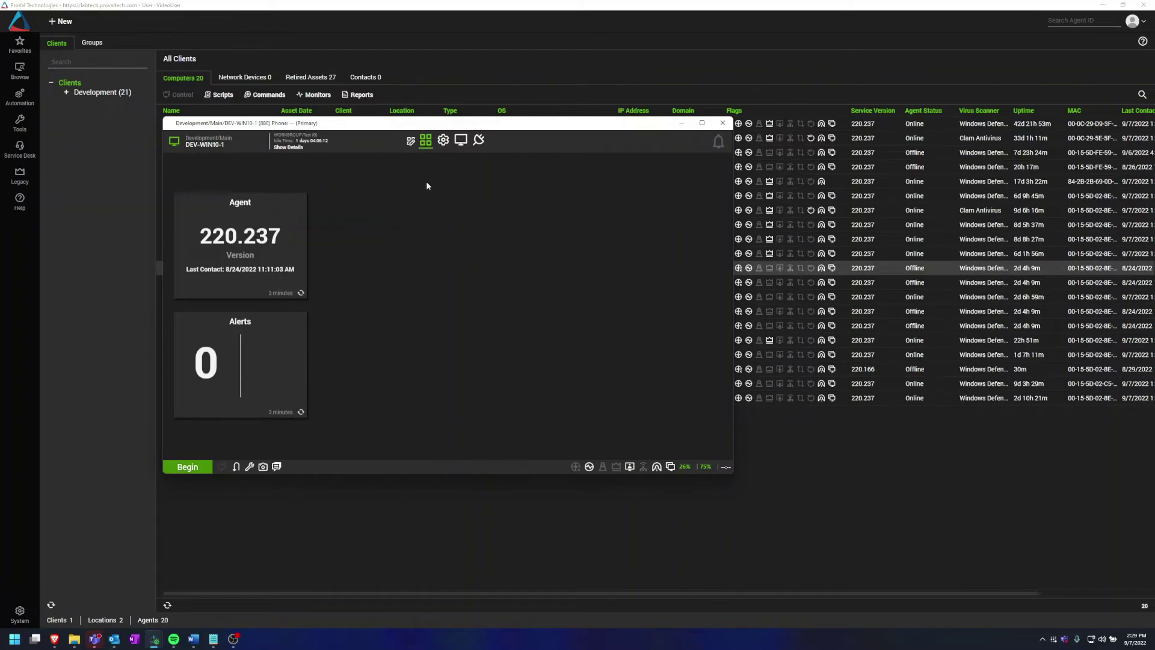
Step: Switch to Automation and back twice, confirming My Dashboard shows only Agent and Alerts
click(442, 142)
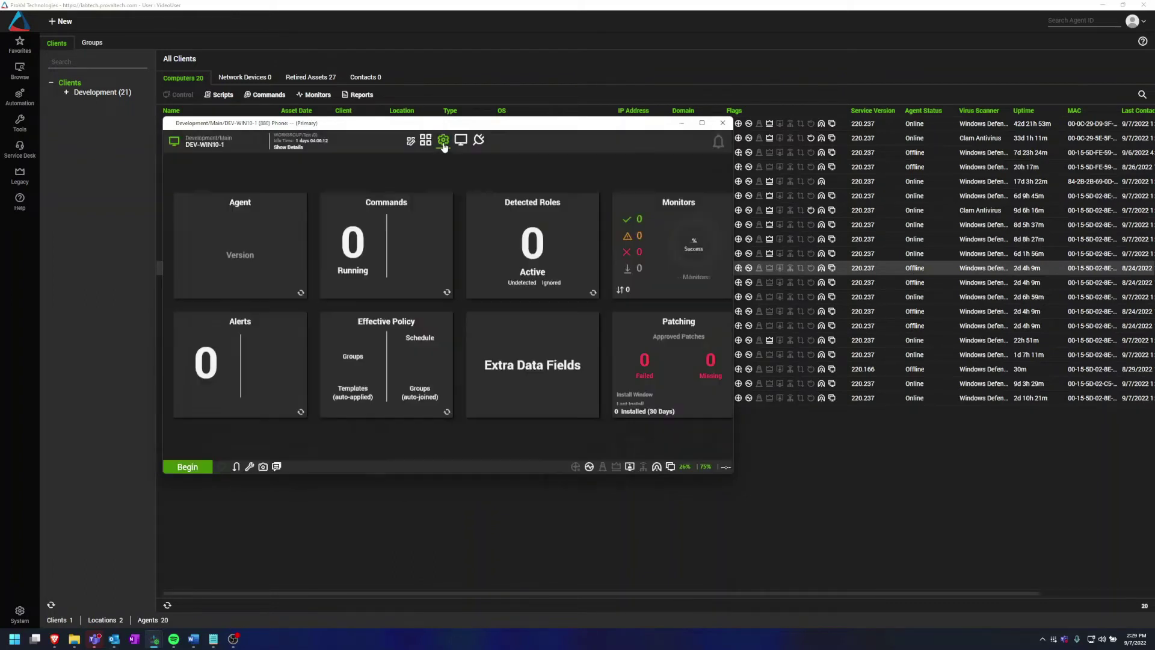
click(425, 142)
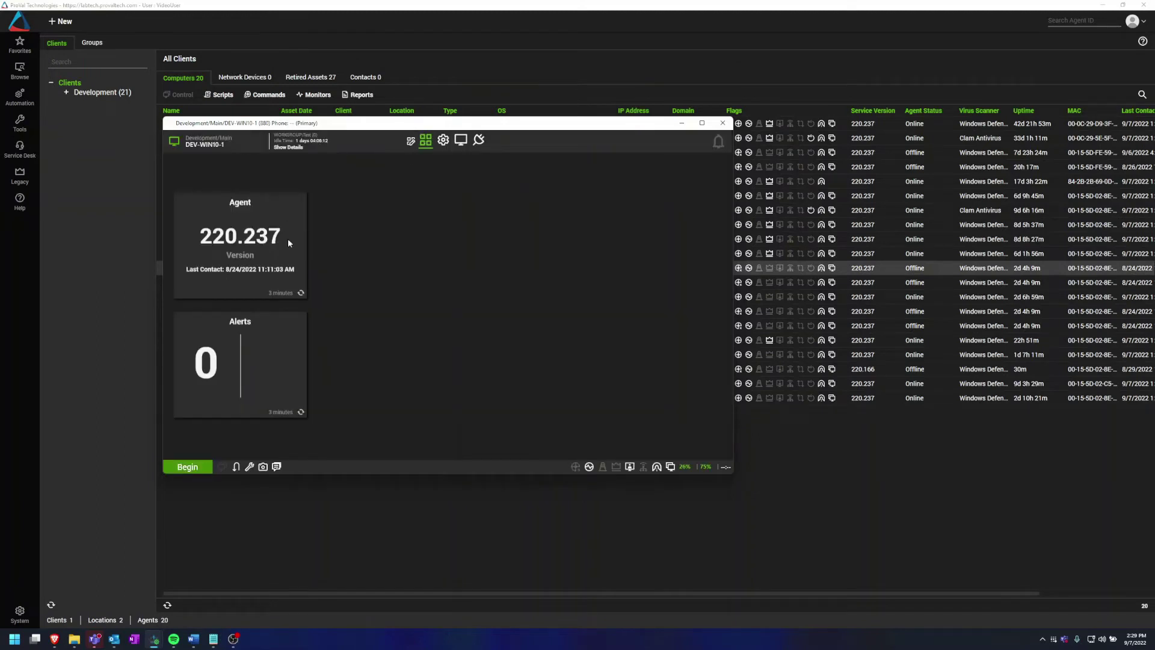
click(443, 142)
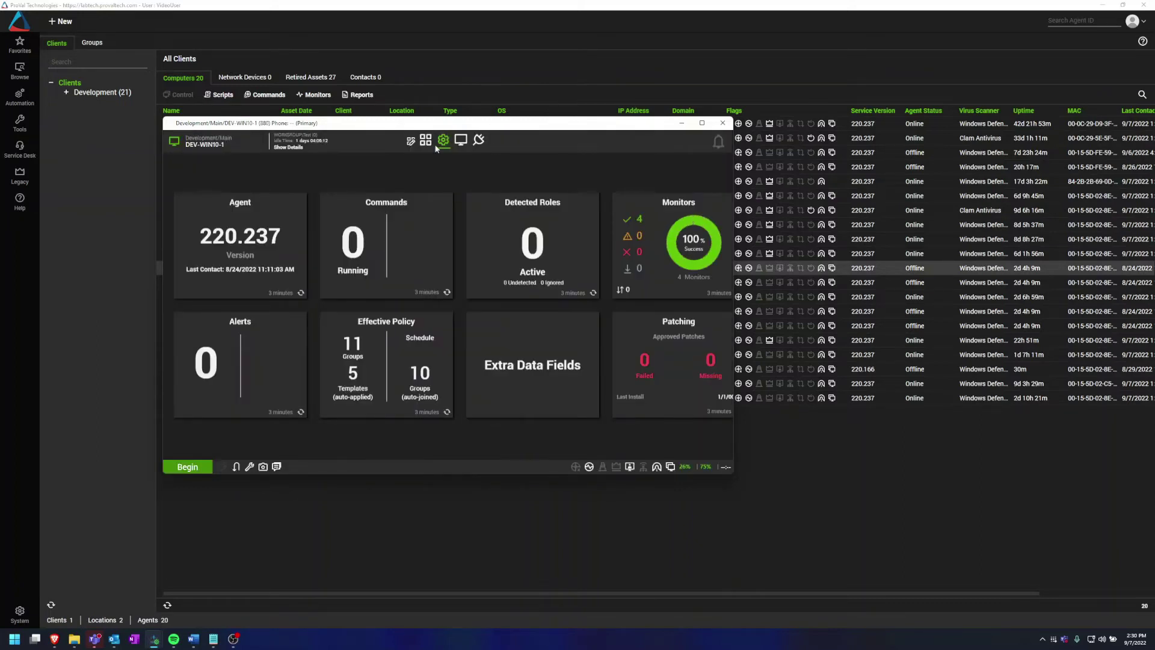
click(423, 143)
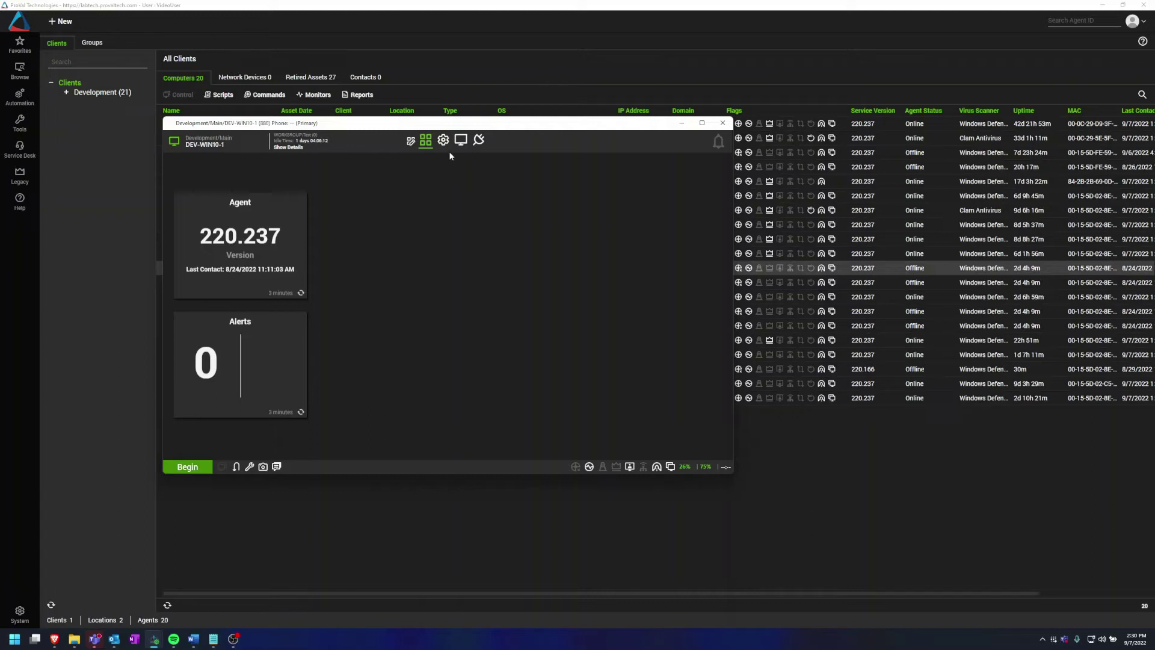
click(412, 141)
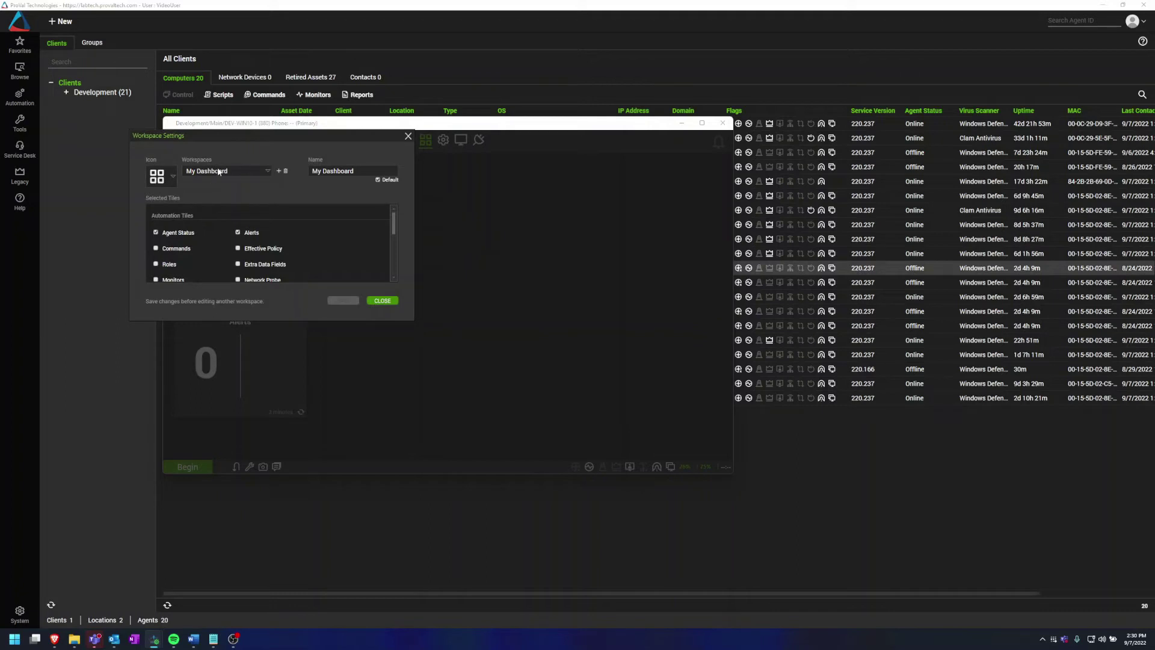
Step: Create a new workspace and name it Tickets
drag(395, 224, 400, 186)
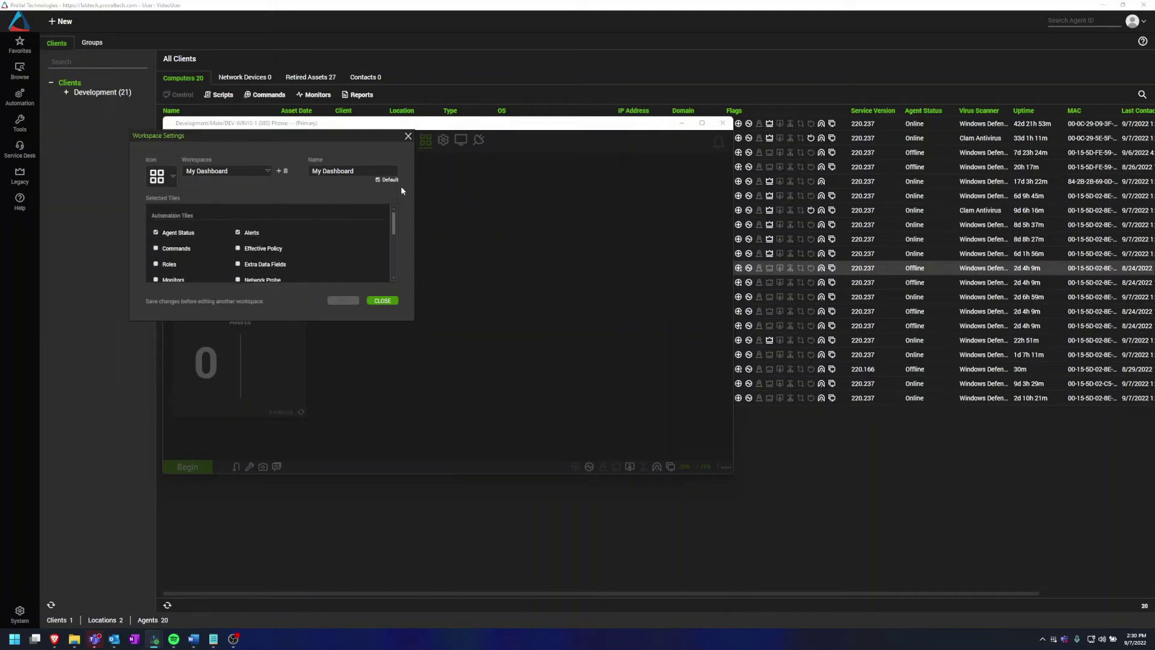
click(279, 172)
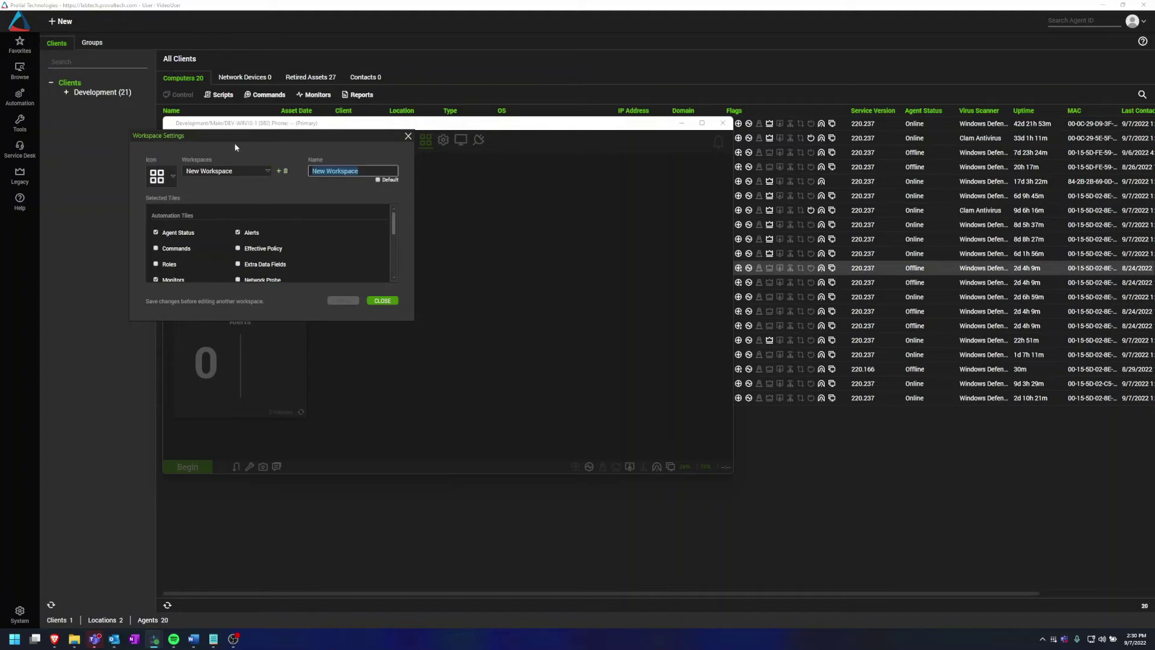
click(268, 171)
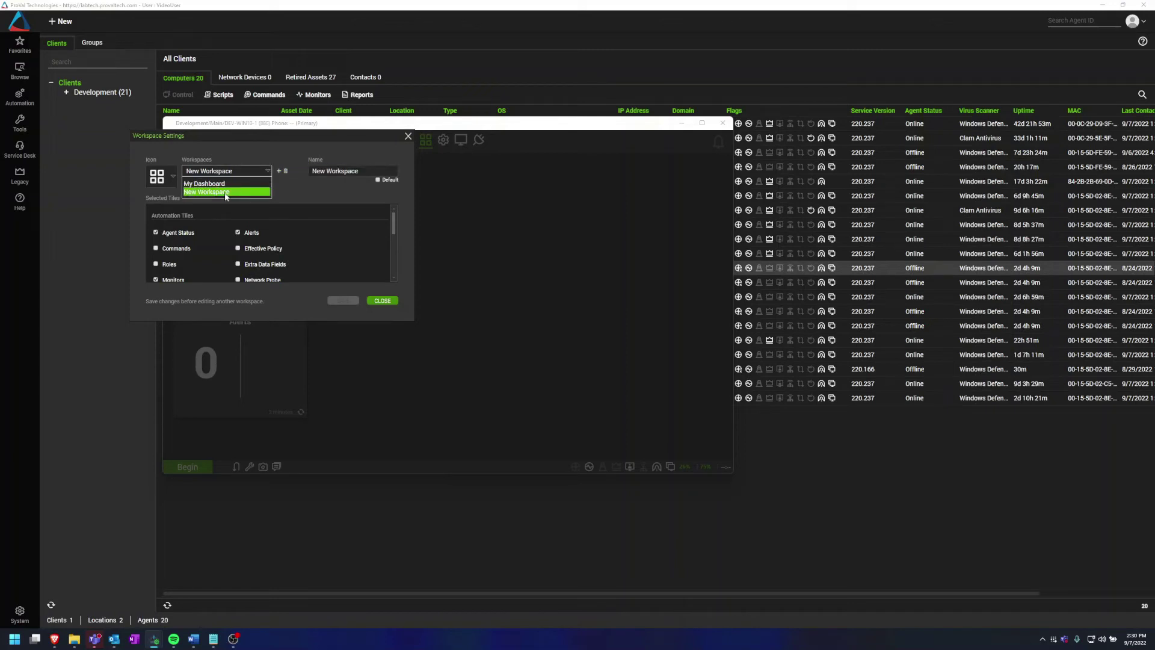
click(265, 191)
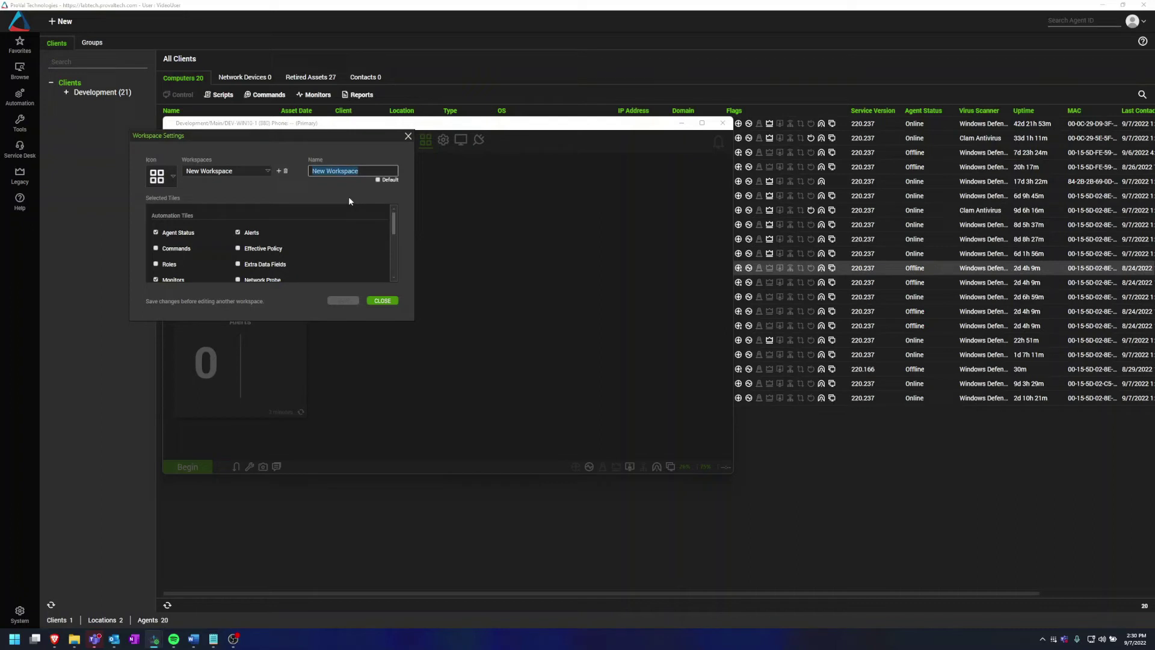
text(Tickets)
Step: Add the Alerts tile and remove Agent Status from the Tickets workspace
click(238, 233)
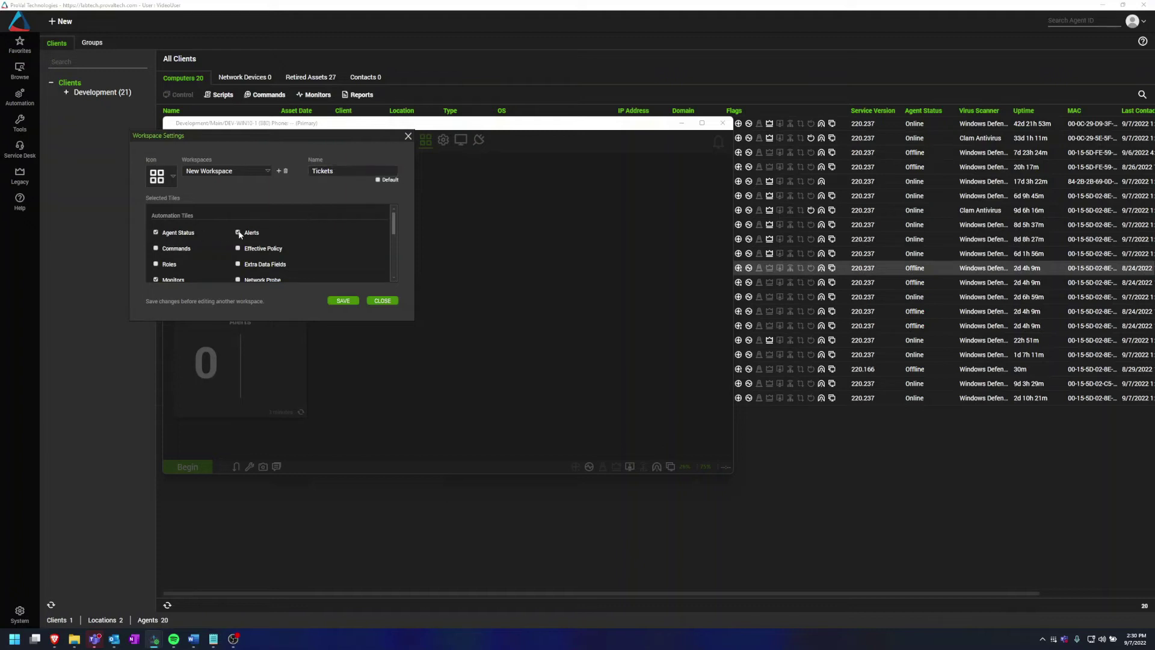
click(167, 234)
scroll(259, 247, down, 1)
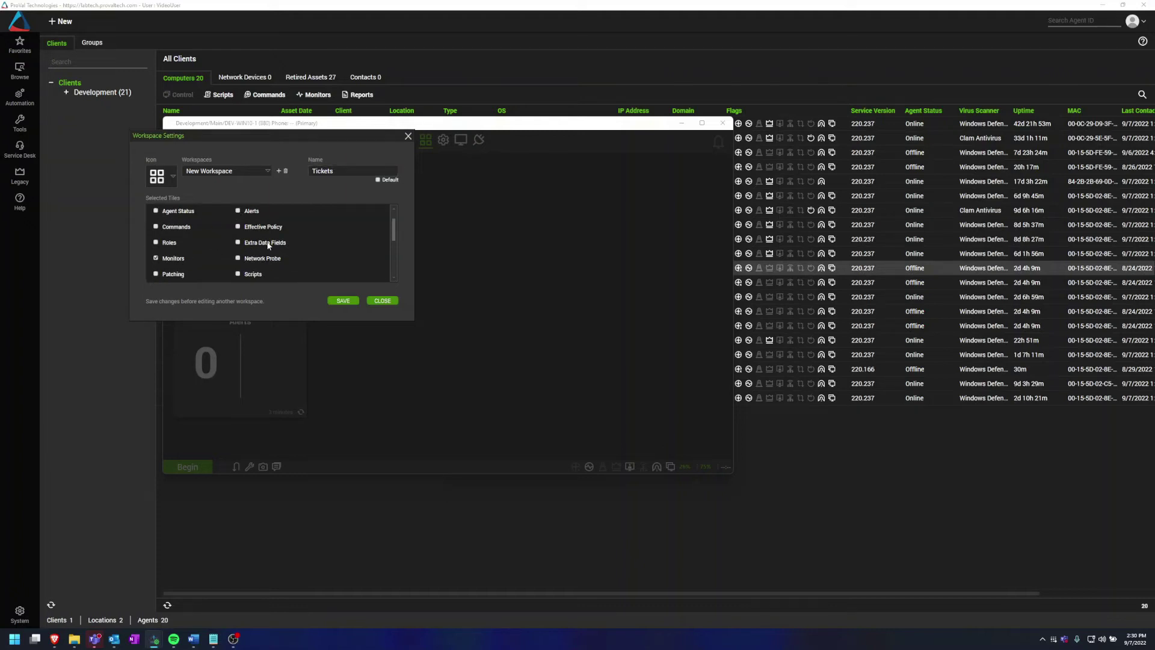
scroll(244, 253, down, 1)
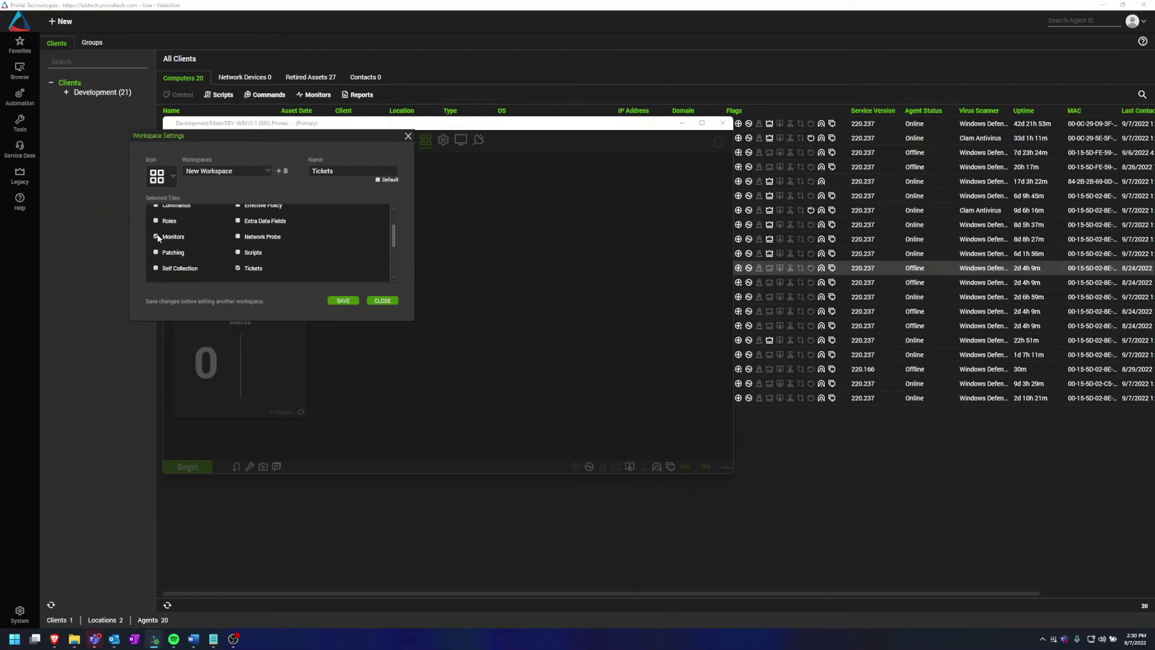
scroll(195, 249, up, 3)
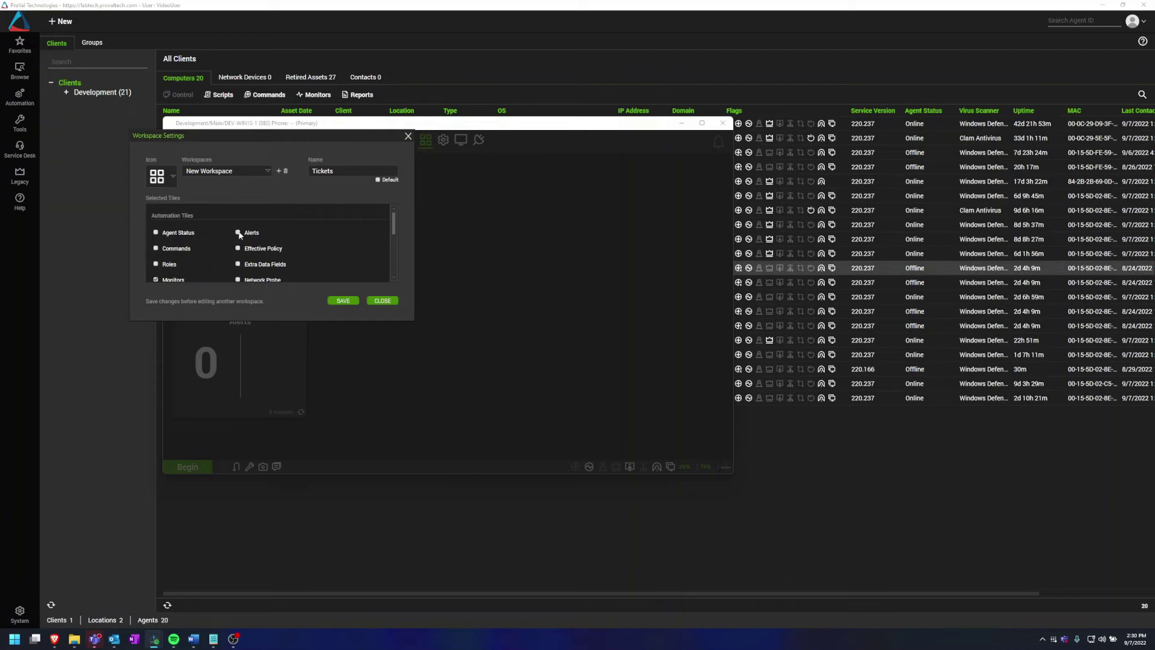
scroll(274, 248, down, 1)
scroll(305, 243, down, 1)
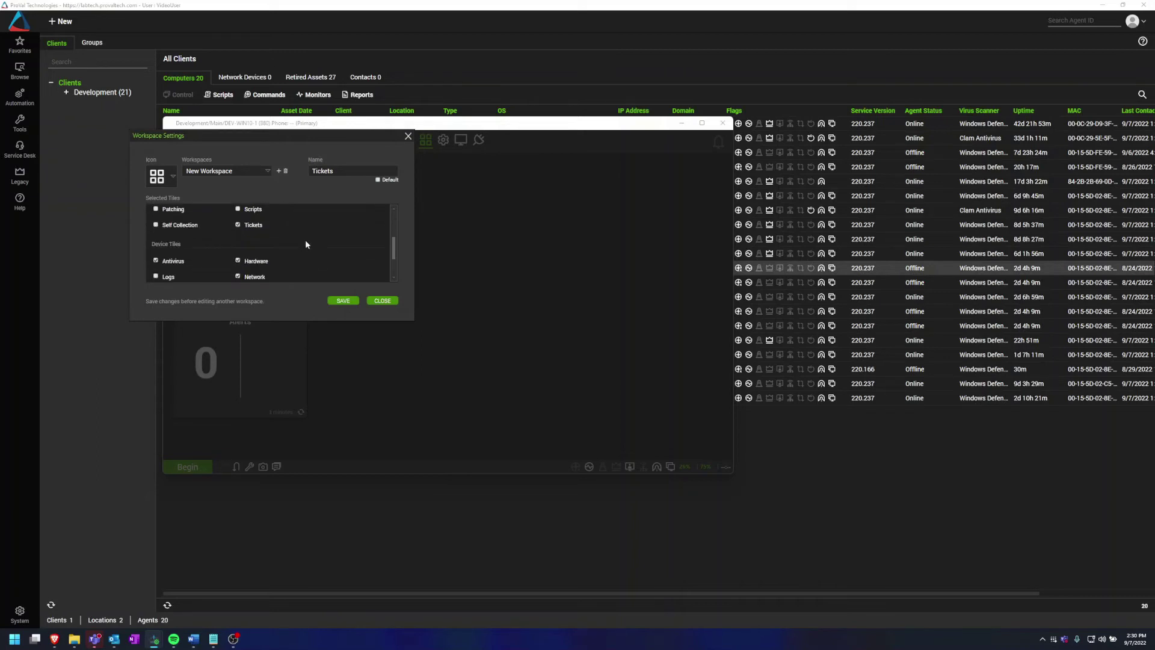
Step: Untick Antivirus, Hardware, Network, Processes, System, Software and Storage tiles, then save Tickets
click(155, 261)
click(237, 261)
scroll(237, 261, down, 1)
click(237, 255)
click(155, 271)
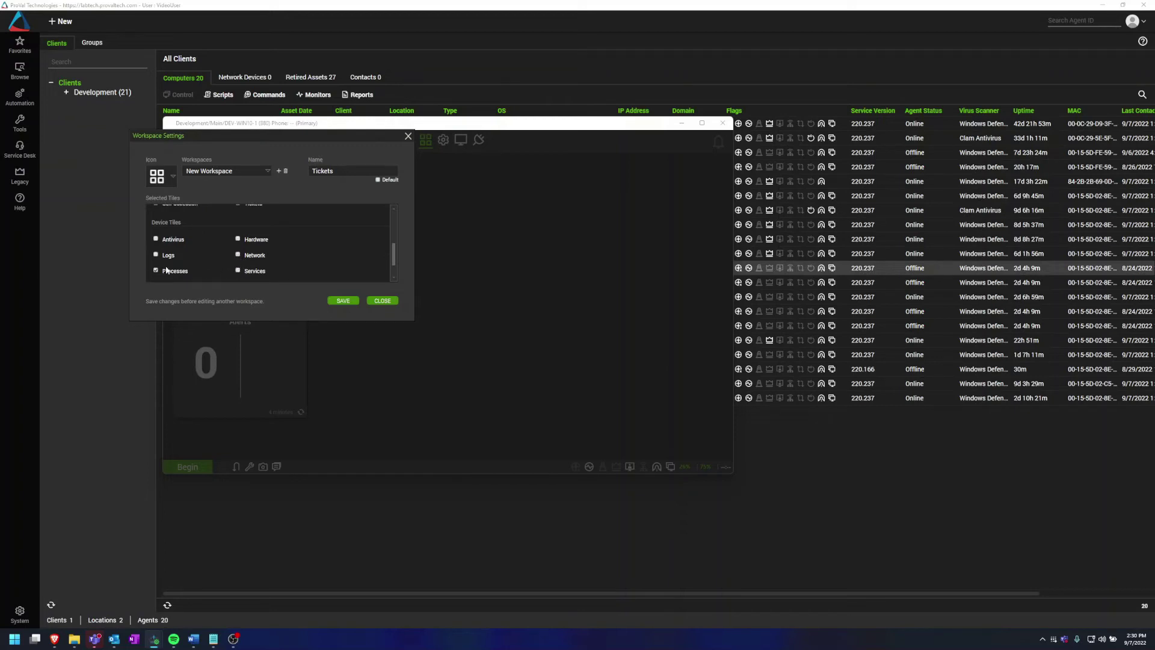
scroll(239, 264, down, 2)
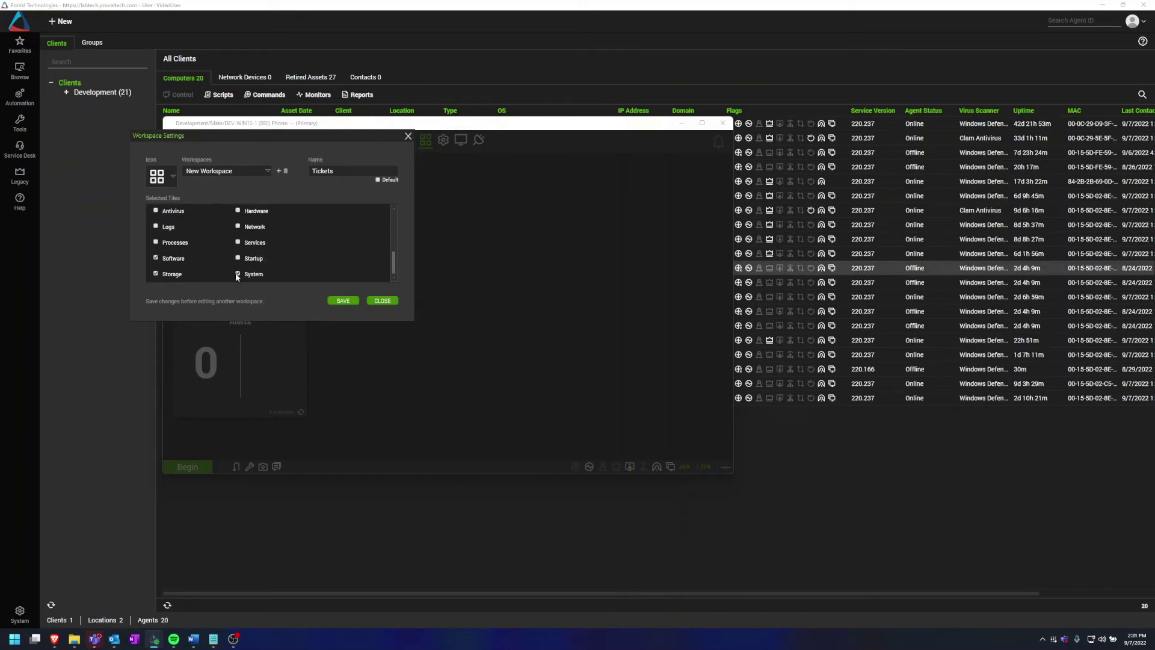
click(238, 274)
click(155, 258)
click(155, 274)
click(348, 302)
Step: Close Workspace Settings and switch to the Tickets custom workspace
click(394, 300)
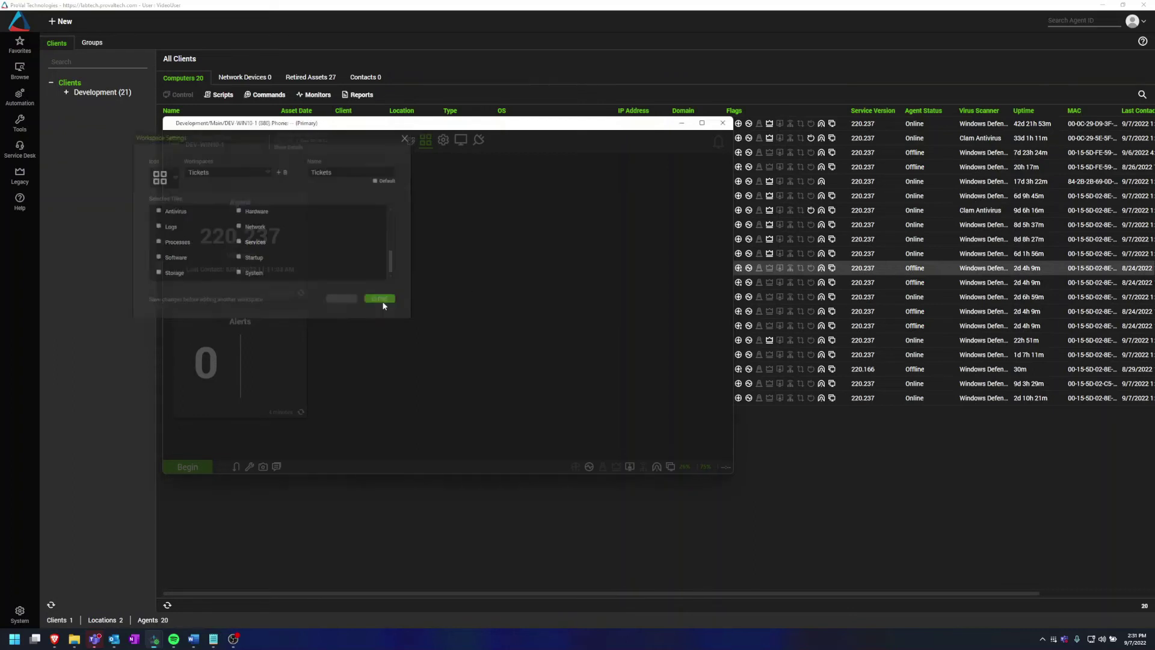
click(426, 144)
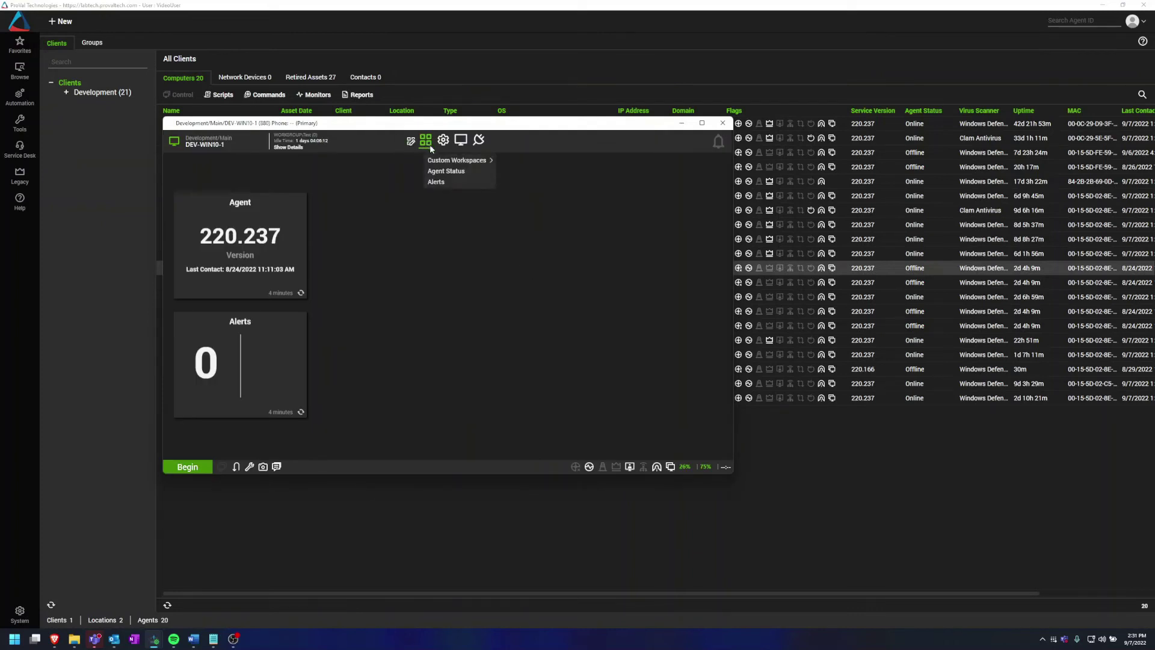
mouse_move(453, 163)
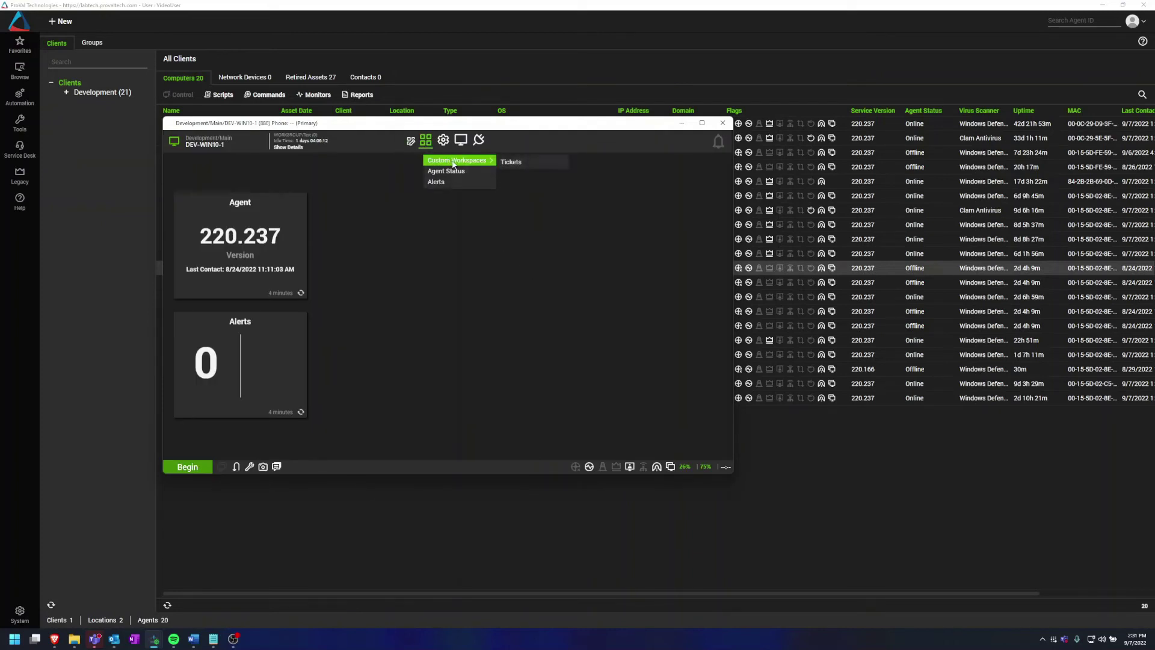
click(525, 162)
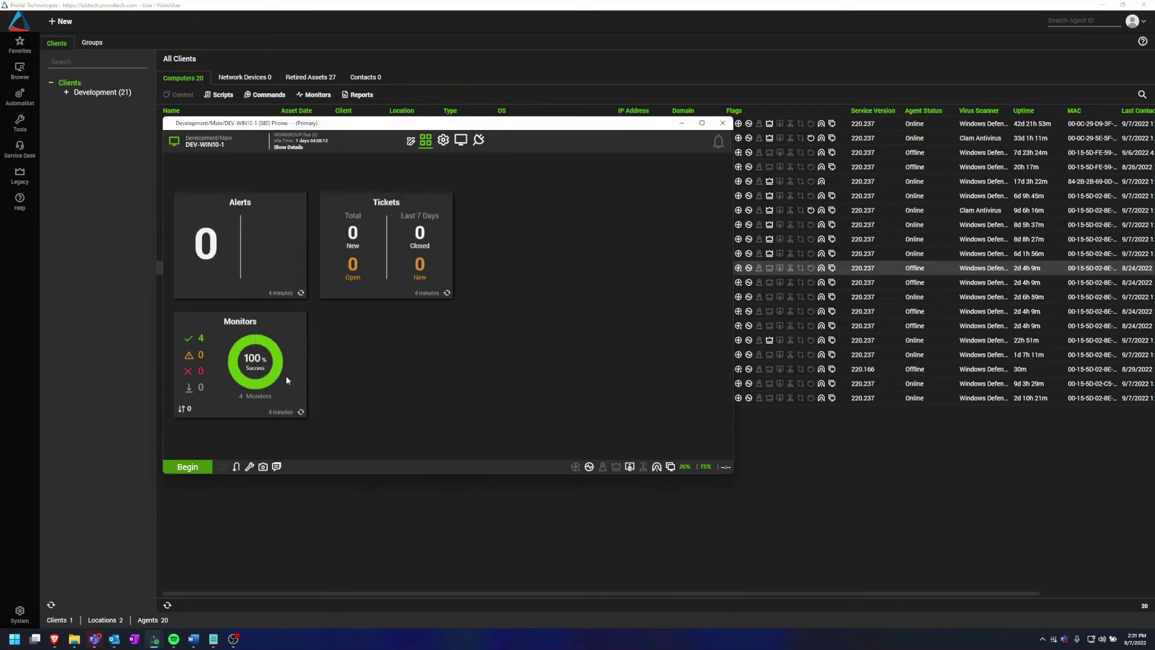
Step: Switch back to My Dashboard and reopen its Workspace Settings
click(427, 145)
mouse_move(453, 162)
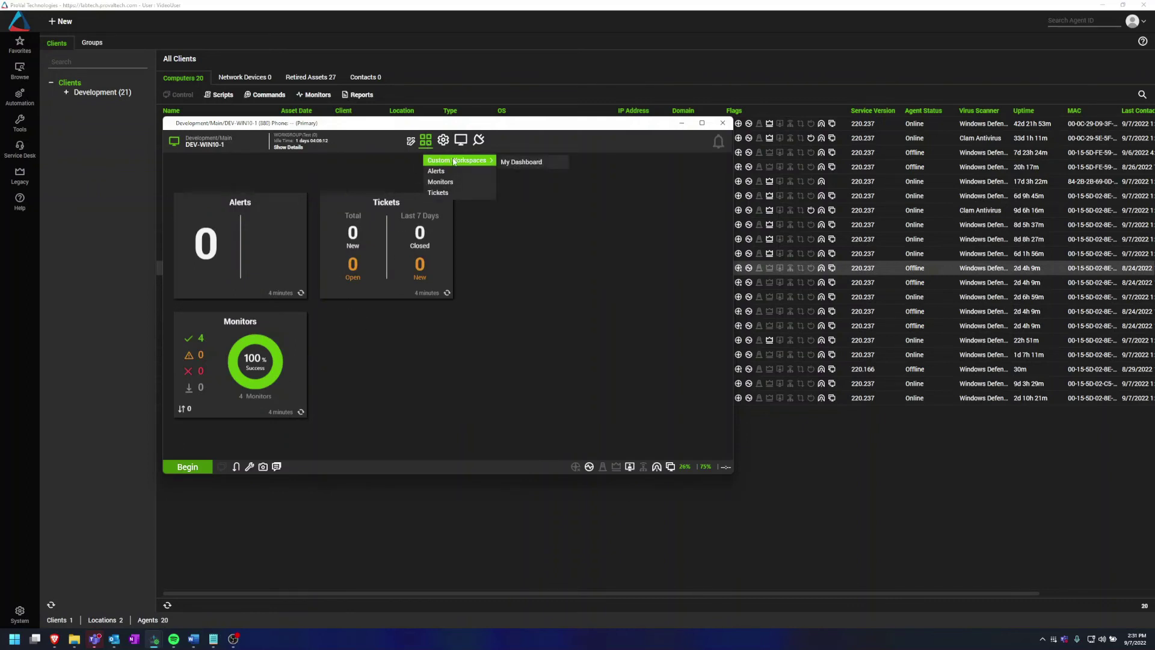
click(518, 162)
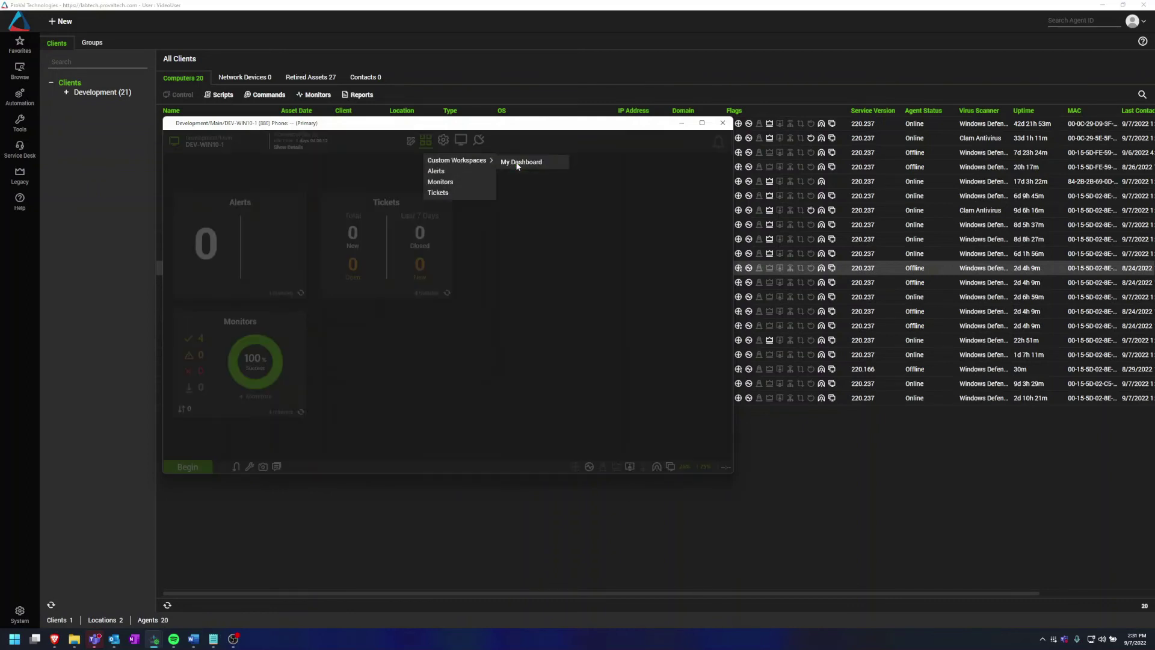
click(411, 141)
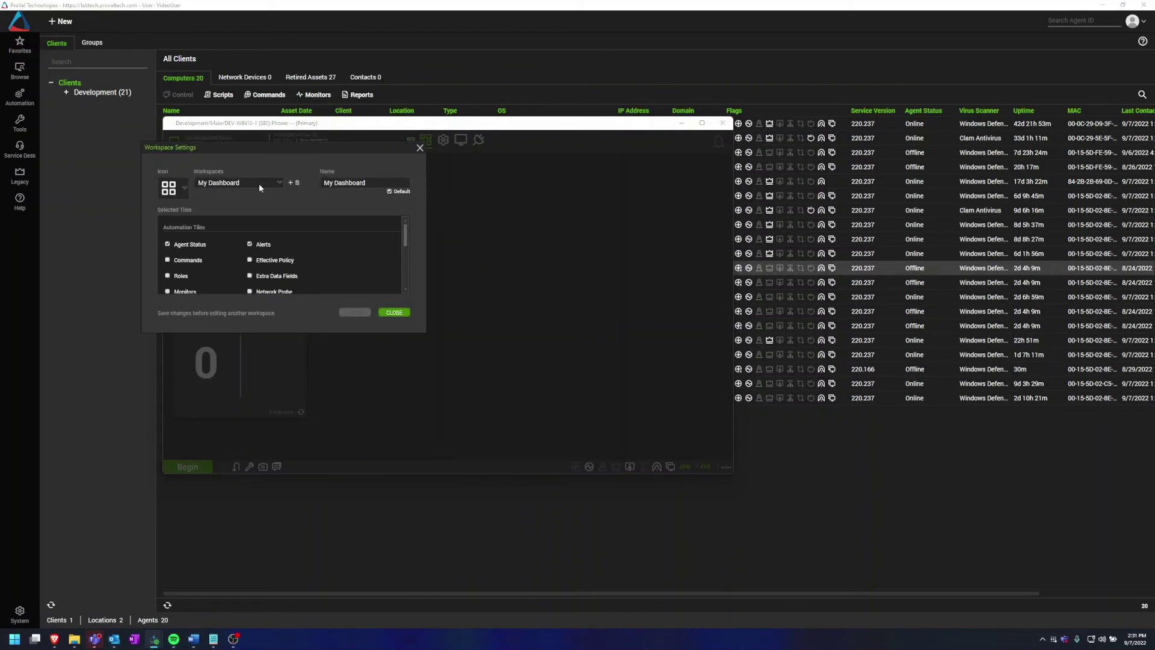
Step: Make Tickets the default workspace, save, and close the DEV-WIN10-1 computer window
click(279, 183)
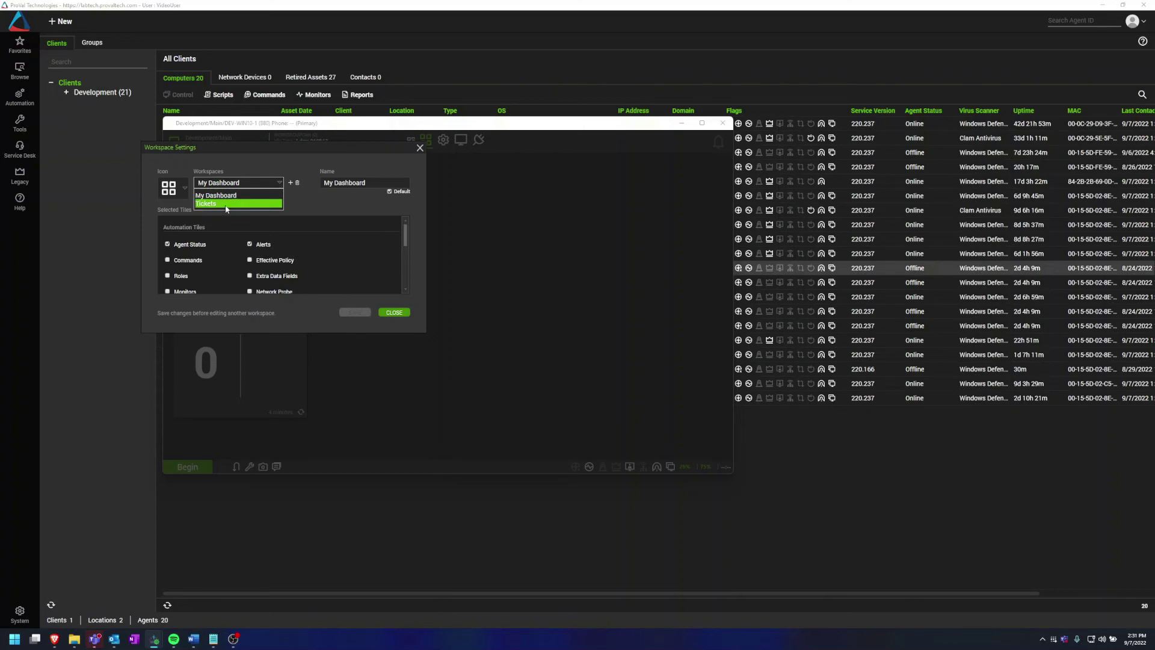
click(226, 205)
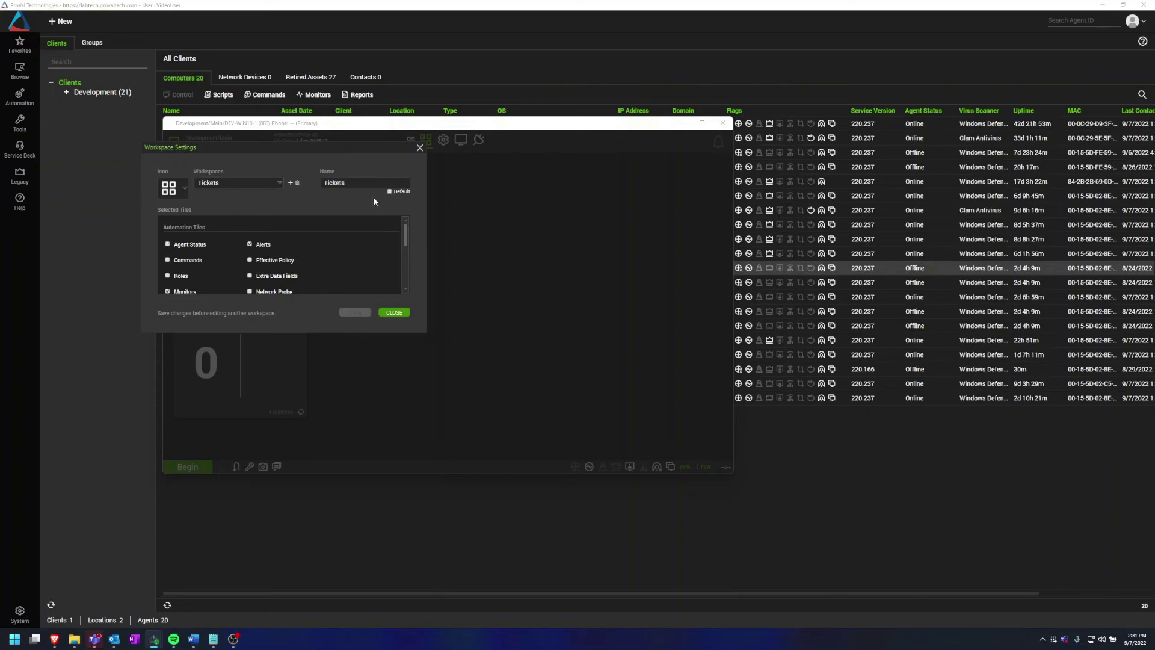
click(389, 192)
click(355, 312)
click(394, 312)
click(724, 124)
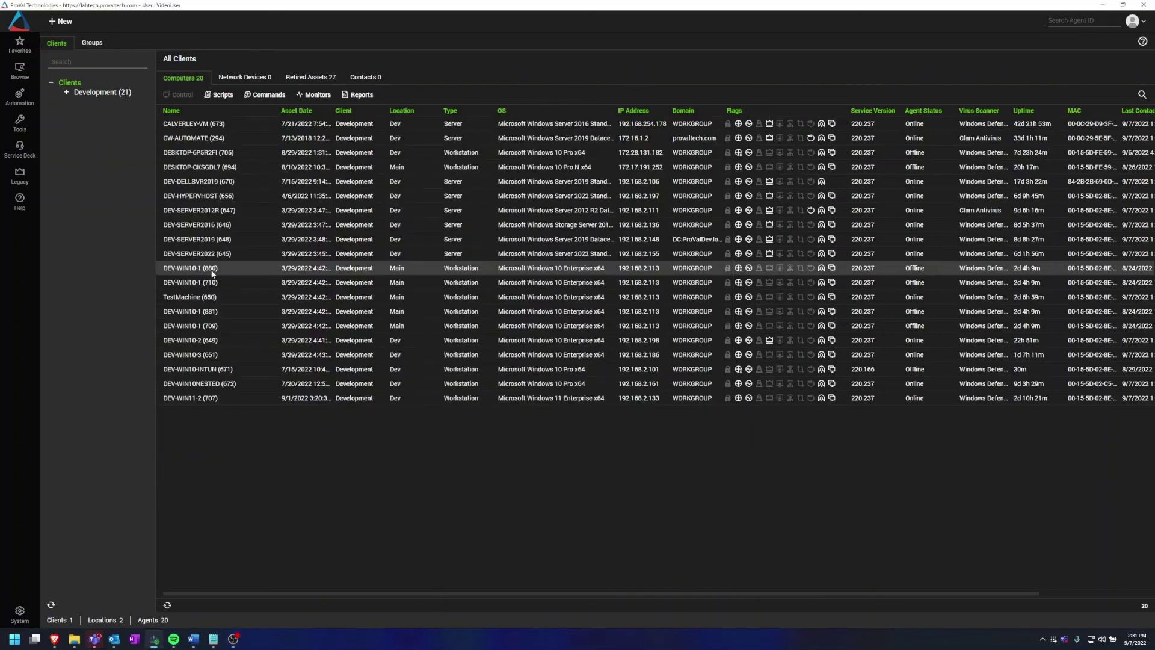
Step: Reopen DEV-WIN10-1 from the Computers list and shift its window slightly left
double_click(212, 268)
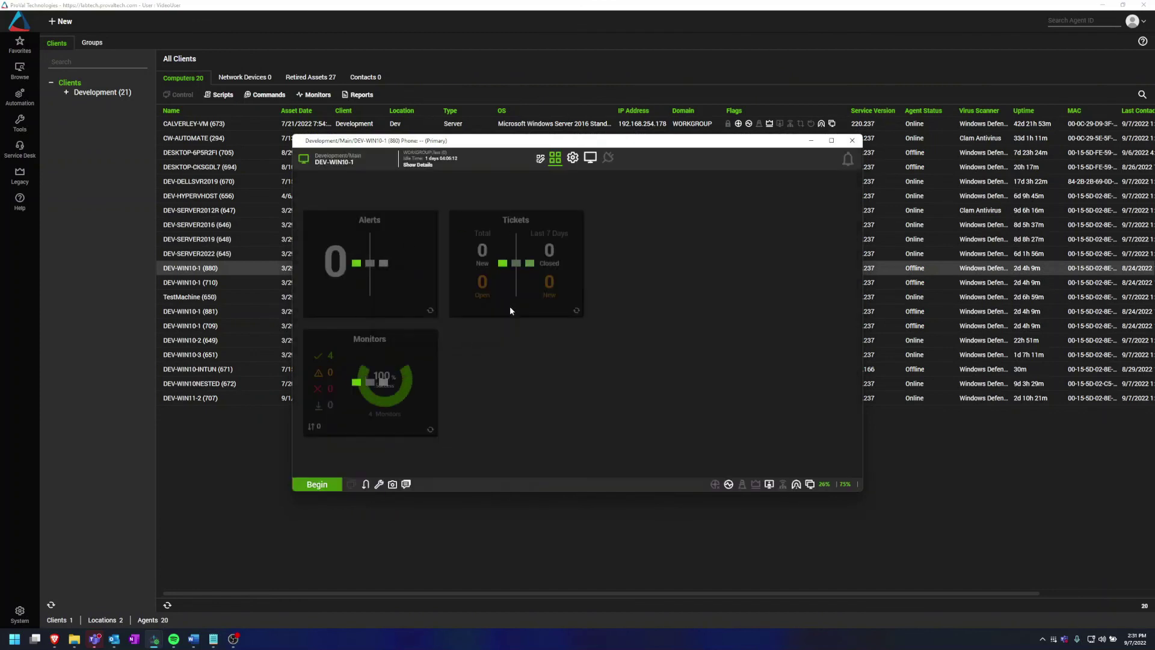
drag(685, 144, 662, 143)
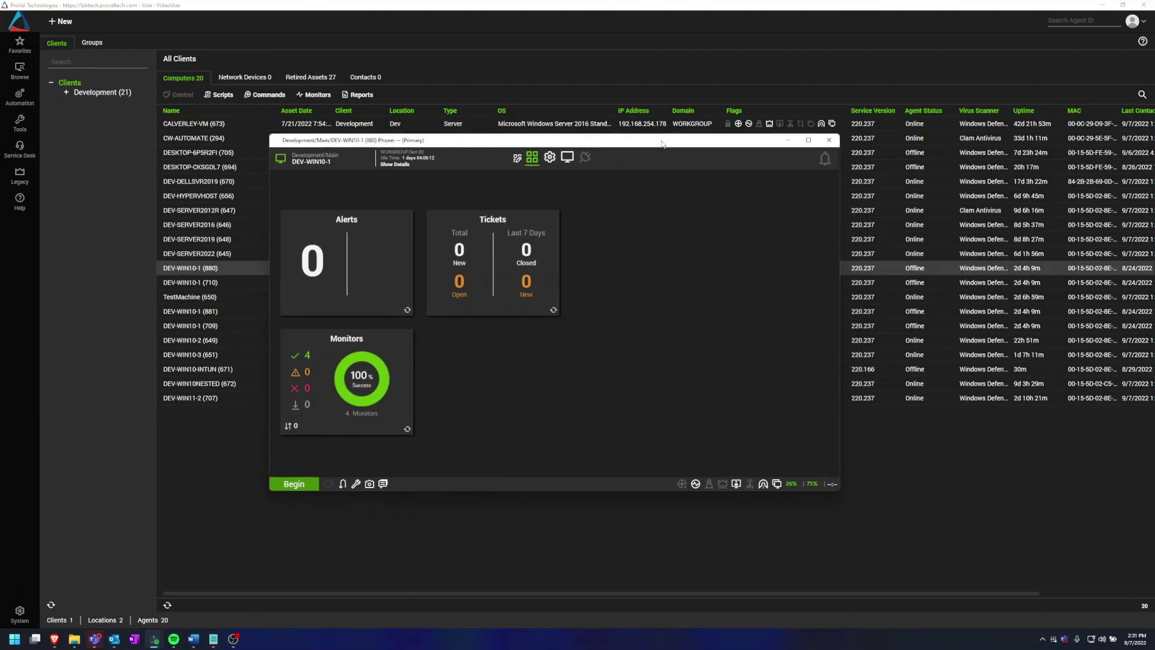